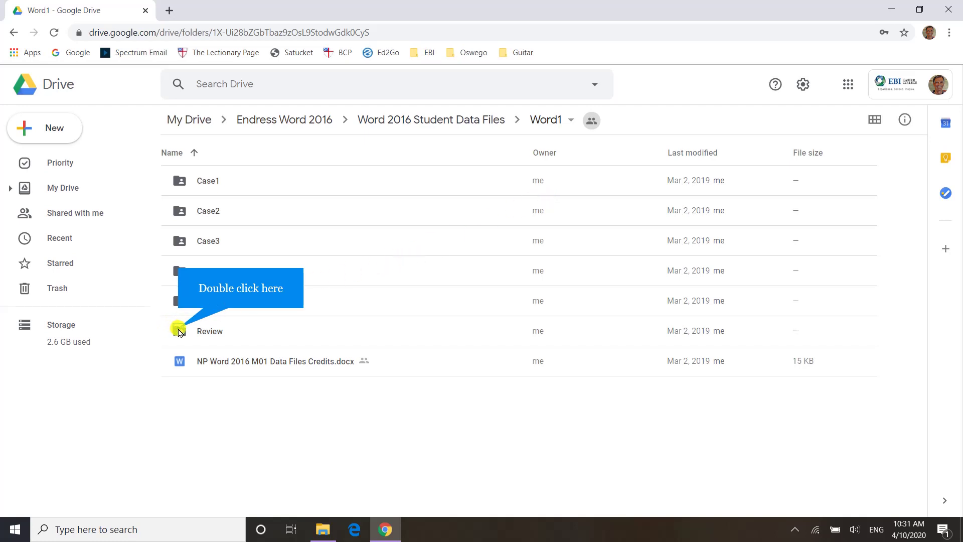
# Open the Review folder and download the Player.jpg and Flyer.docx files from it.
pyautogui.doubleClick(176, 330)
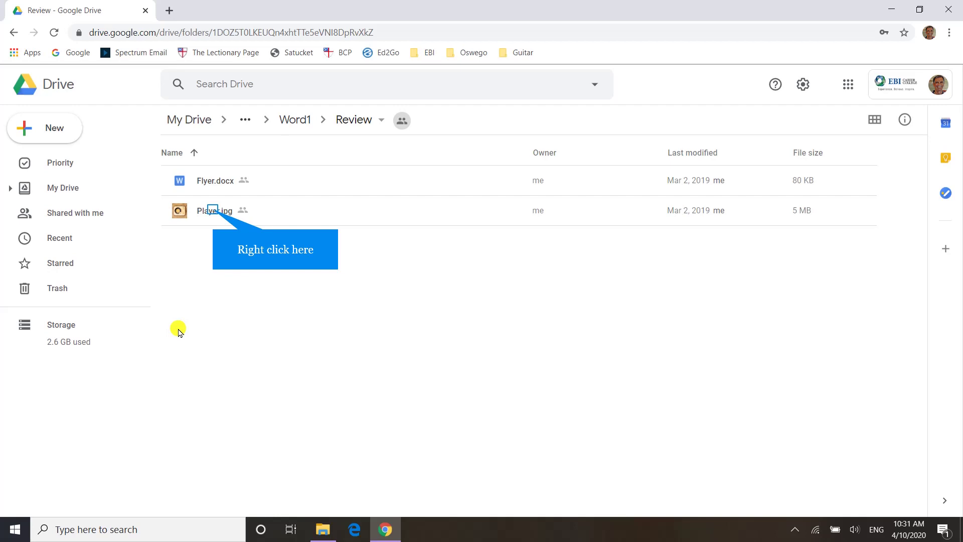
pyautogui.rightClick(212, 210)
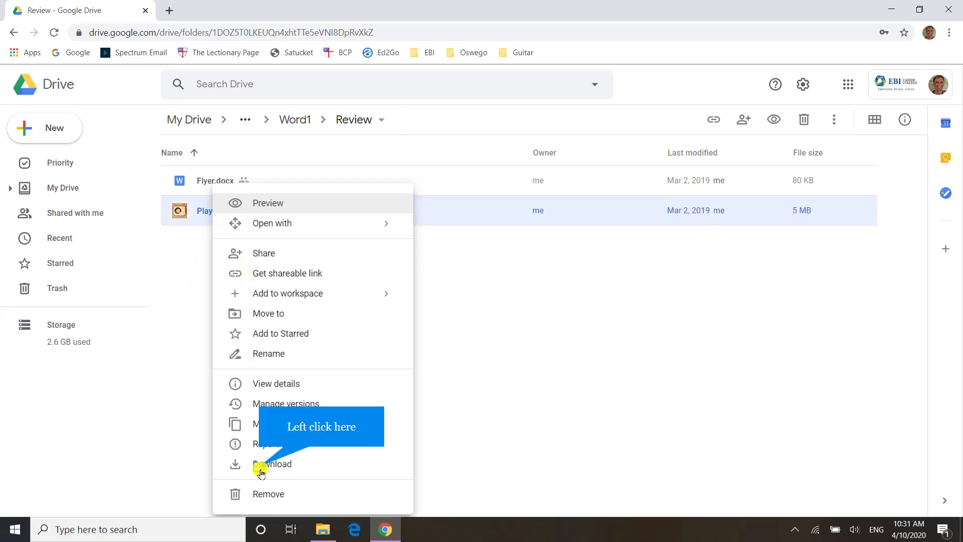
pyautogui.click(259, 466)
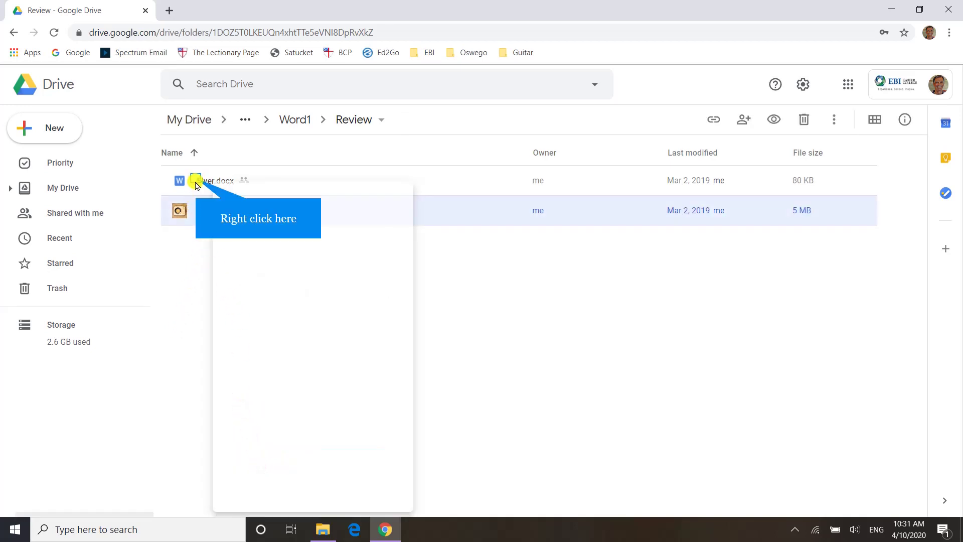
pyautogui.rightClick(195, 178)
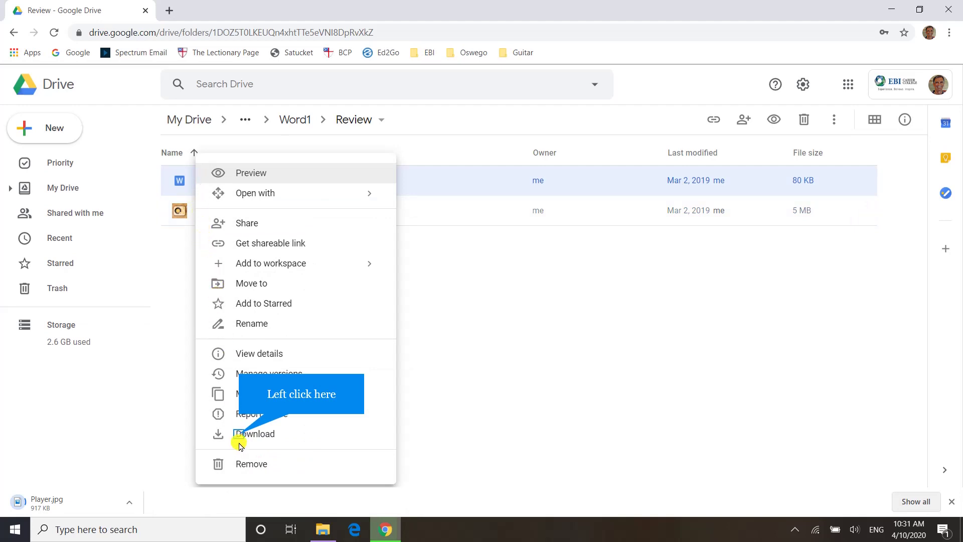
pyautogui.click(239, 435)
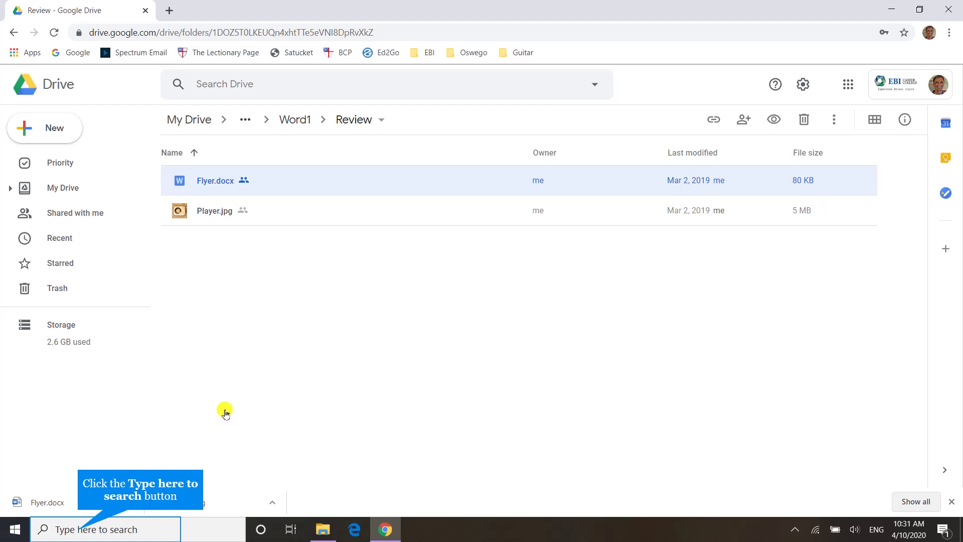
# Launch Microsoft Word from the Windows search and create a blank document.
pyautogui.click(78, 530)
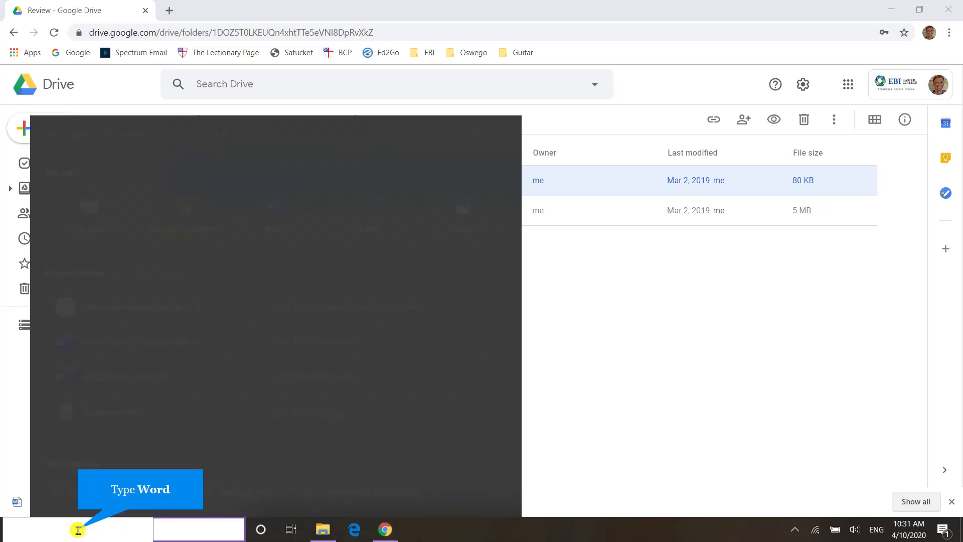
pyautogui.write('Word')
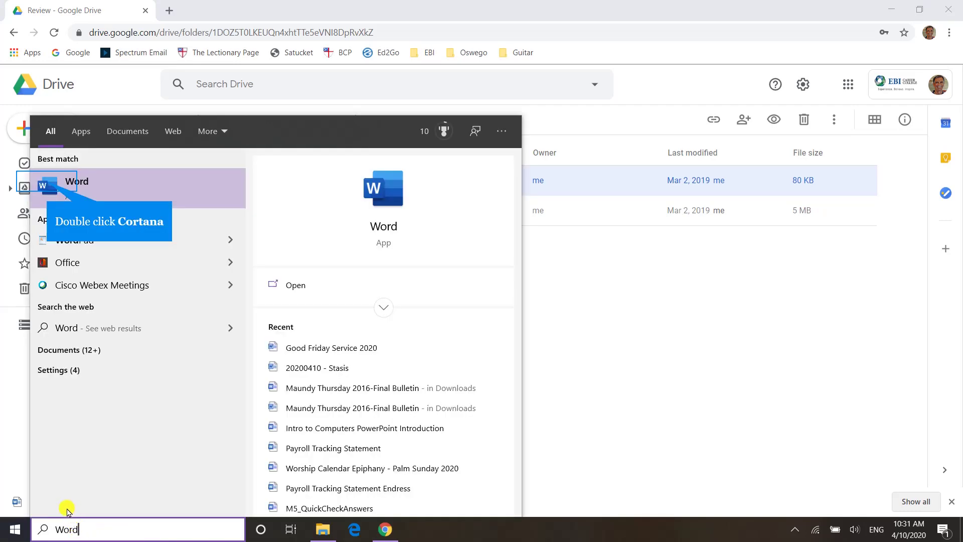
pyautogui.doubleClick(47, 183)
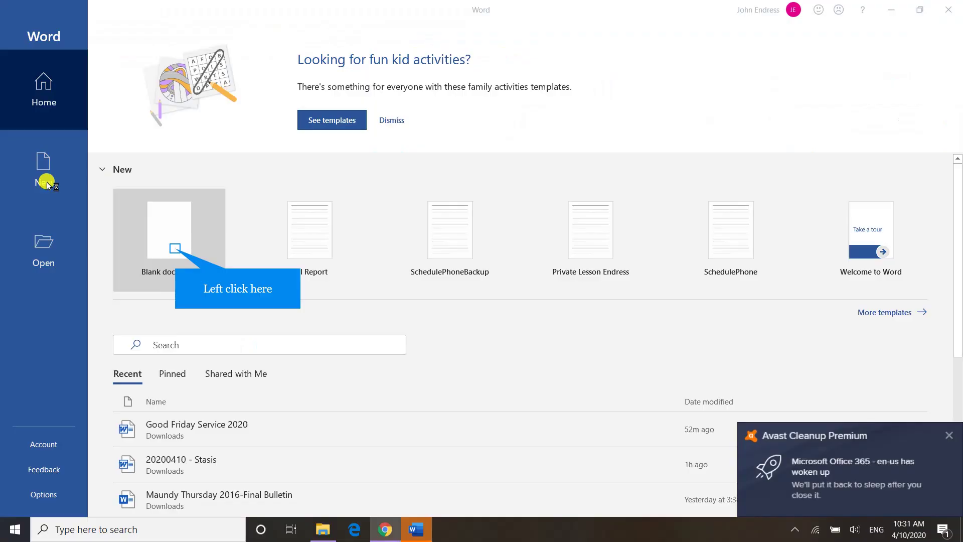
pyautogui.click(177, 252)
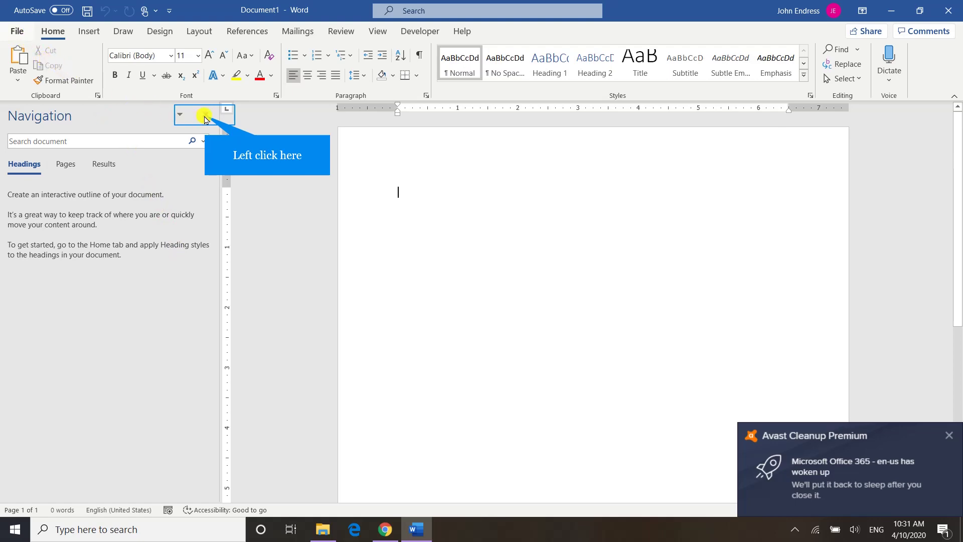
# Save the document in Downloads as a Word Document, naming it with the recipient's surname, "Letter" and the author's surname.
pyautogui.click(17, 30)
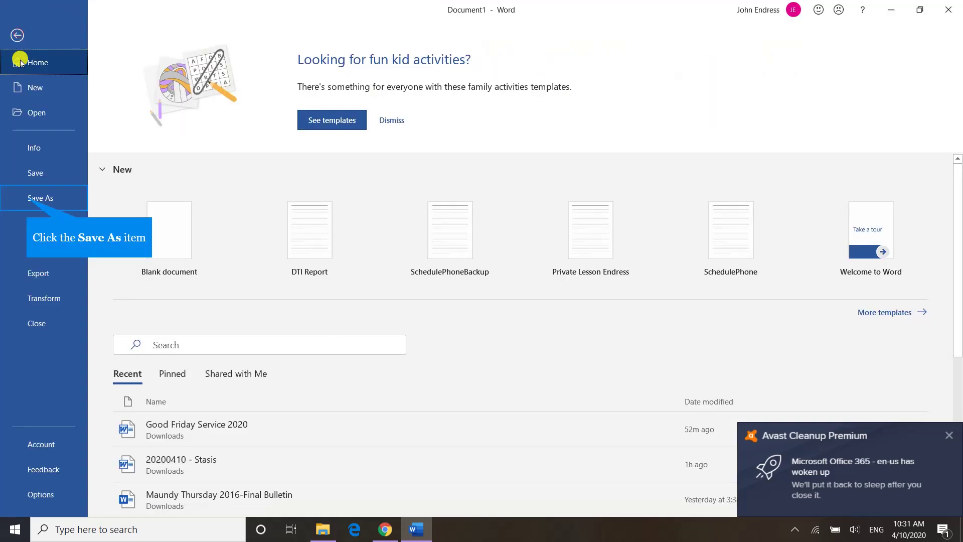
pyautogui.click(26, 196)
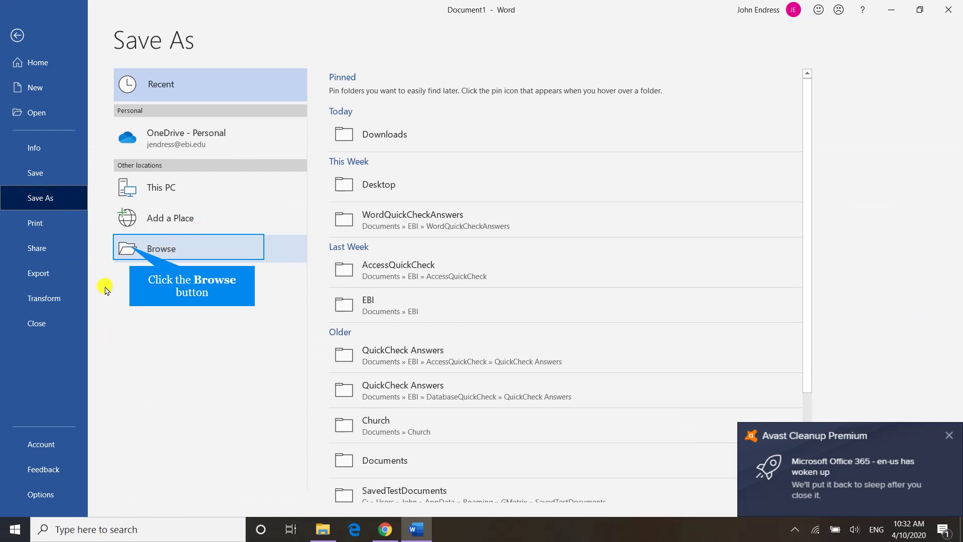
pyautogui.click(126, 248)
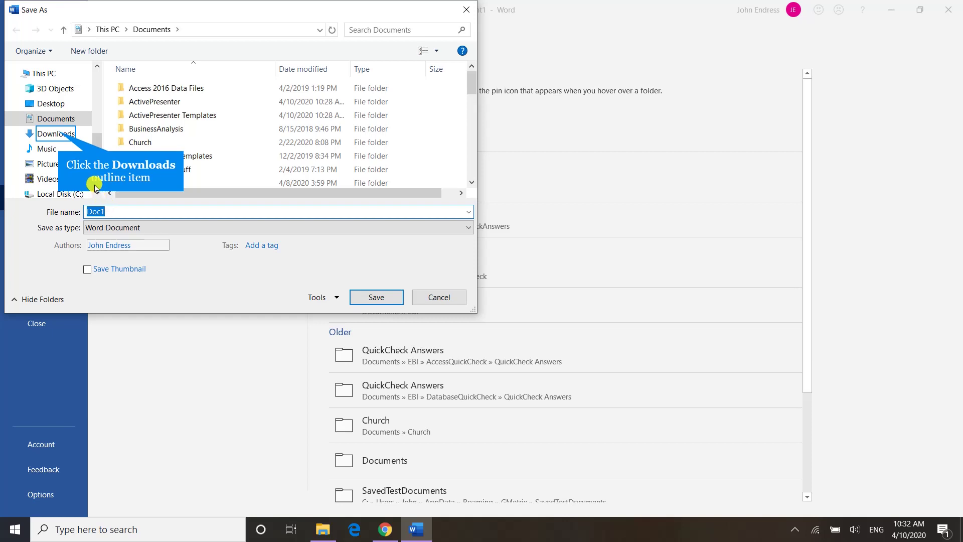
pyautogui.click(58, 134)
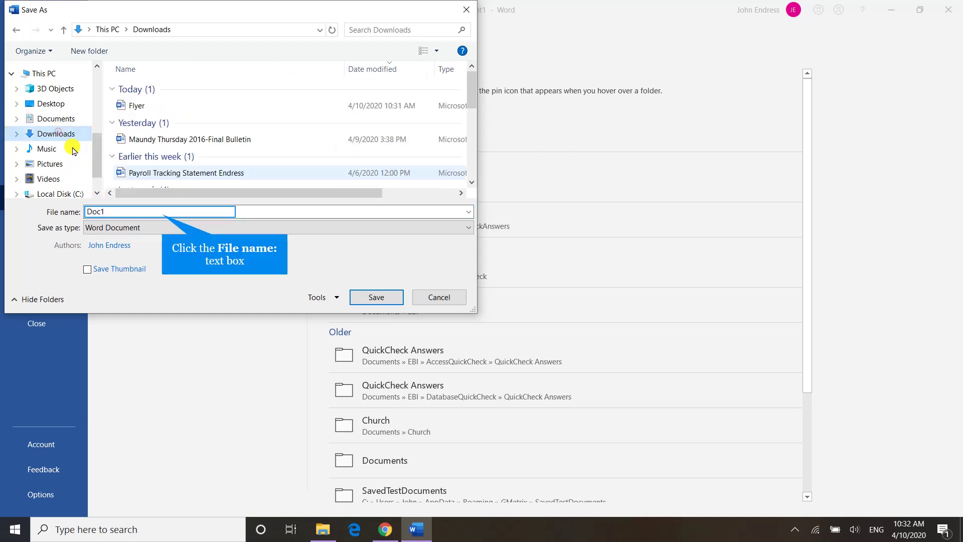
pyautogui.click(162, 214)
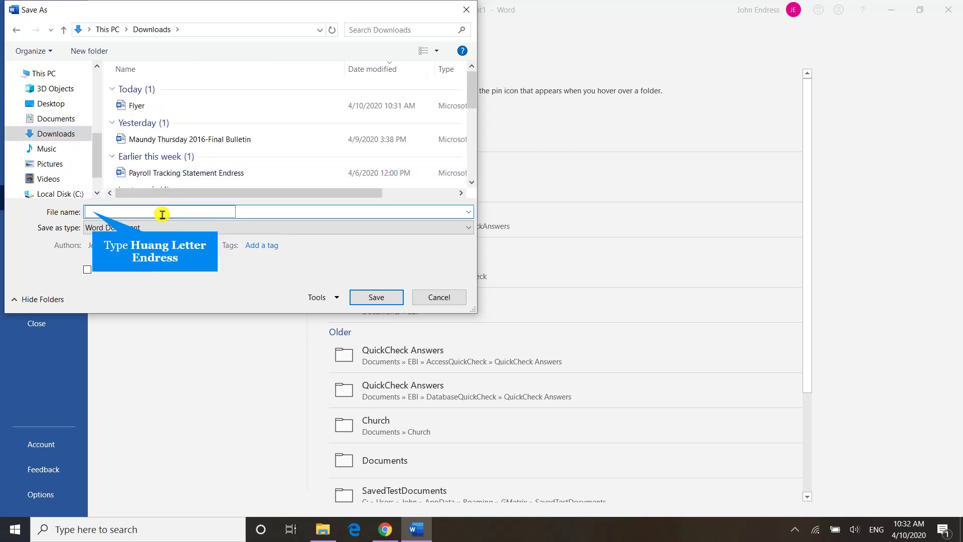
pyautogui.write('Huang L')
pyautogui.write('etter End')
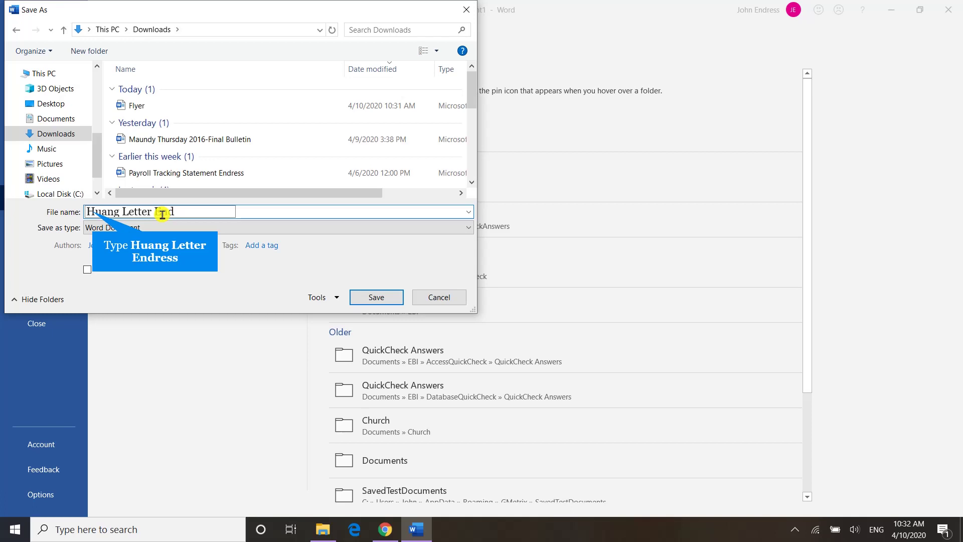
pyautogui.write('ress')
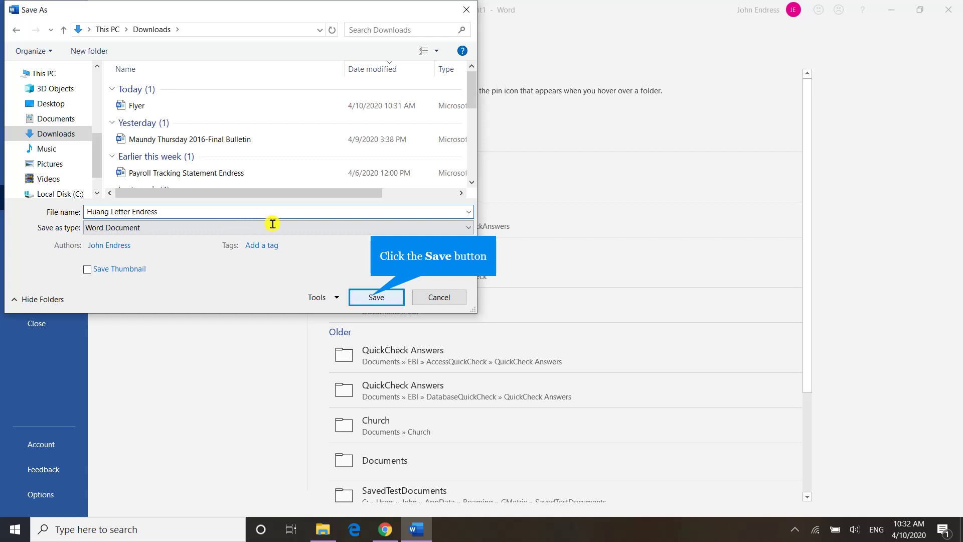
pyautogui.click(371, 298)
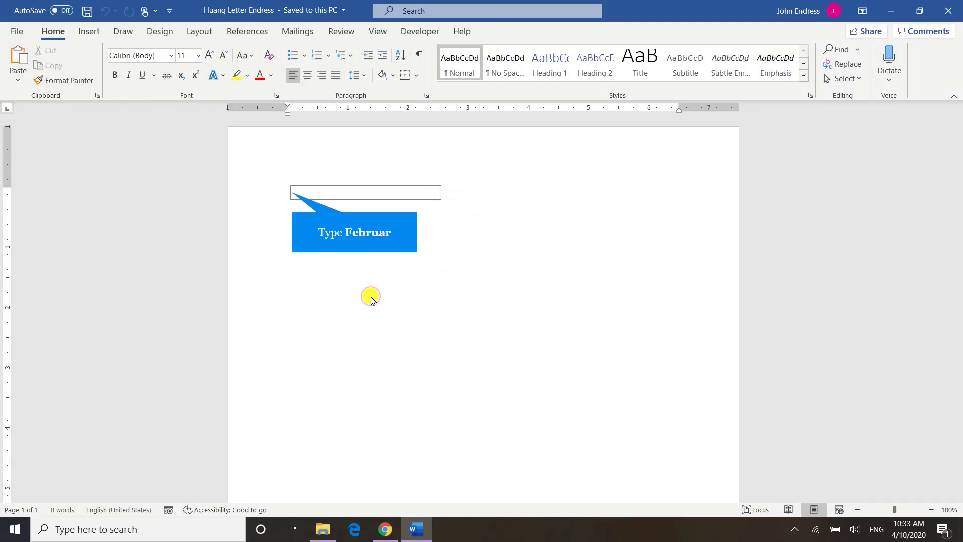
# Enter the date February 19, 2017 as the first line of the letter, followed by a blank line.
pyautogui.write('Februar')
pyautogui.press('BackSpace')
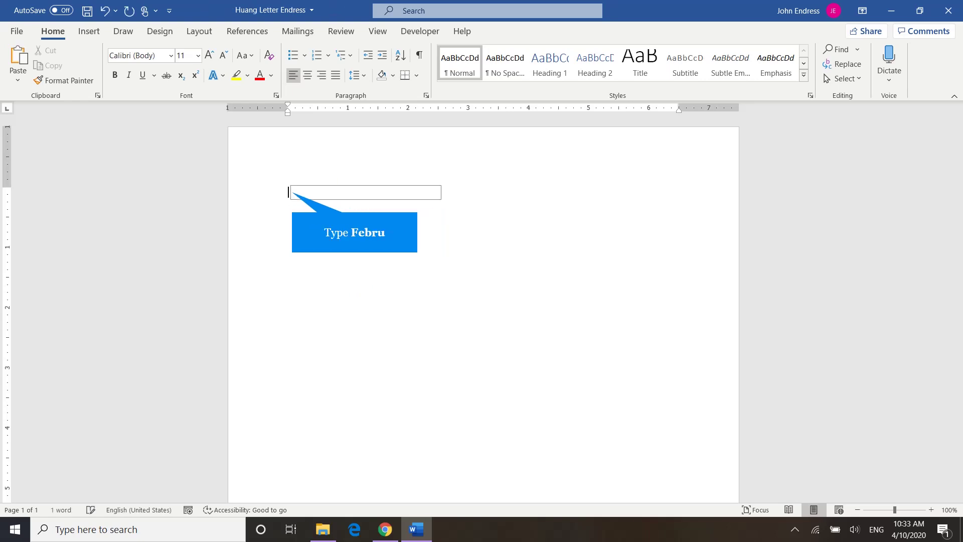
pyautogui.write('February 19')
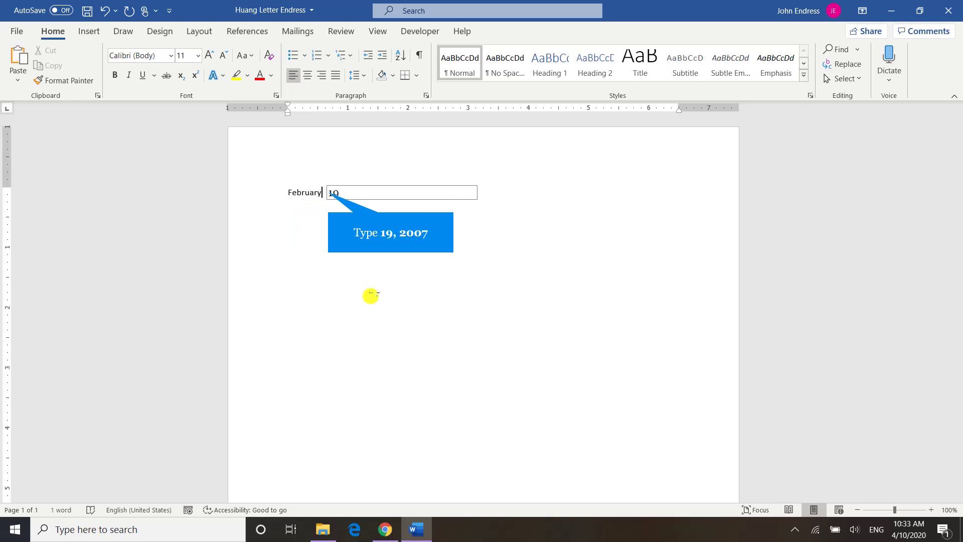
pyautogui.write(', 2007')
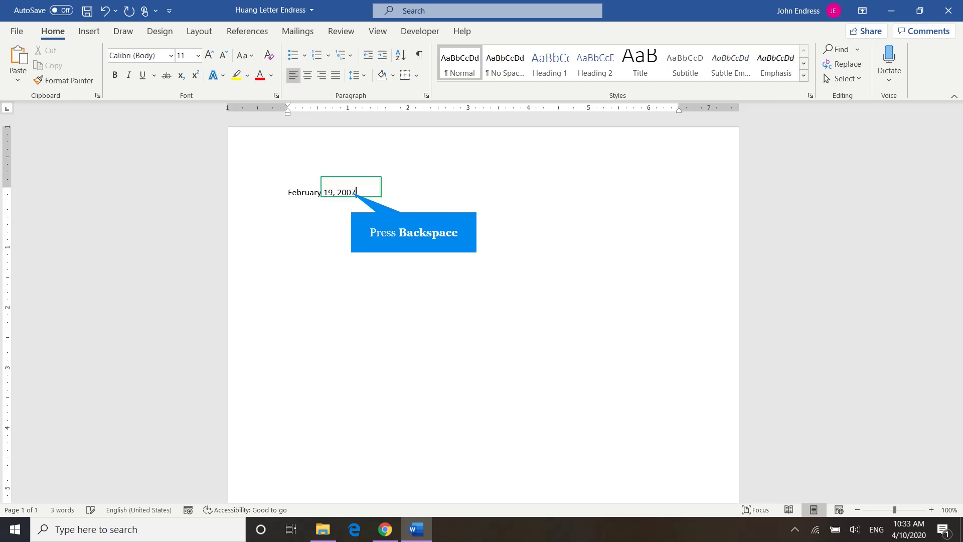
pyautogui.press('BackSpace')
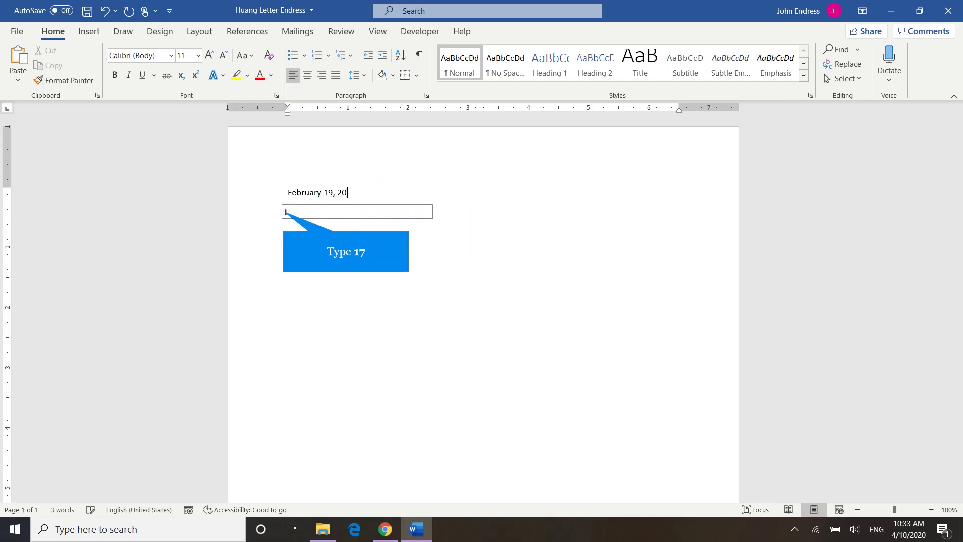
pyautogui.write('17')
pyautogui.press('Return')
# Add the inside address below the date, with the recipient's full name, street address, and city, state and ZIP code on separate lines.
pyautogui.write('S')
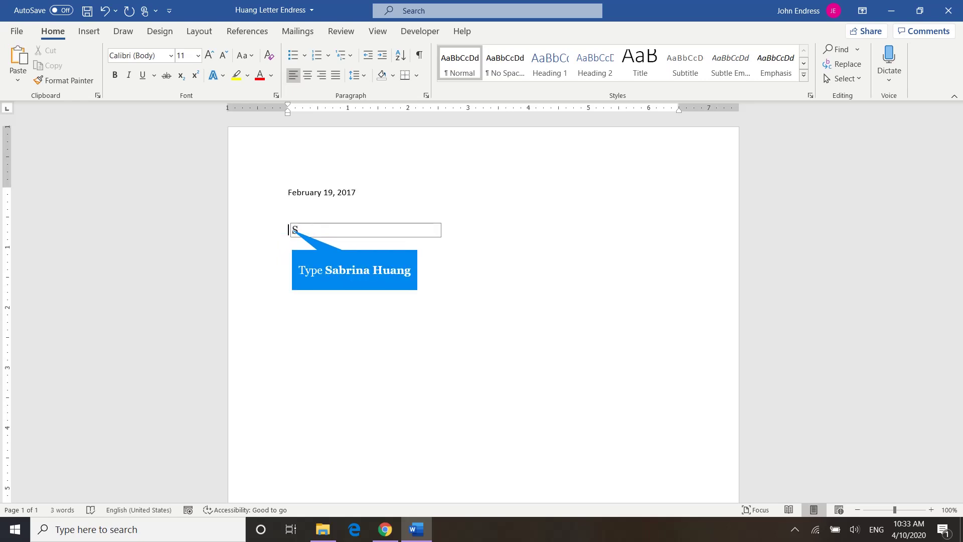
pyautogui.write('abrina H')
pyautogui.write('uang')
pyautogui.press('Return')
pyautogui.write('52')
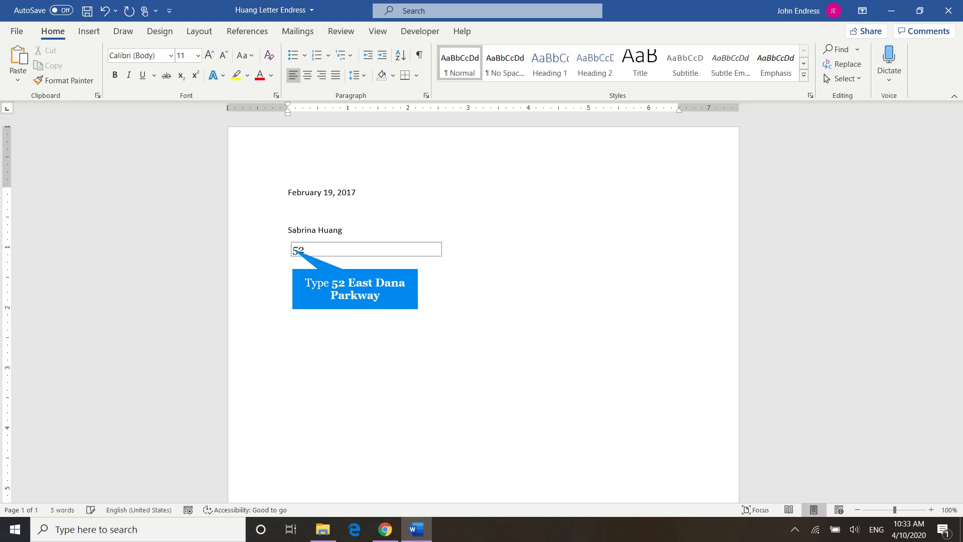
pyautogui.write(' East Dana Parkway')
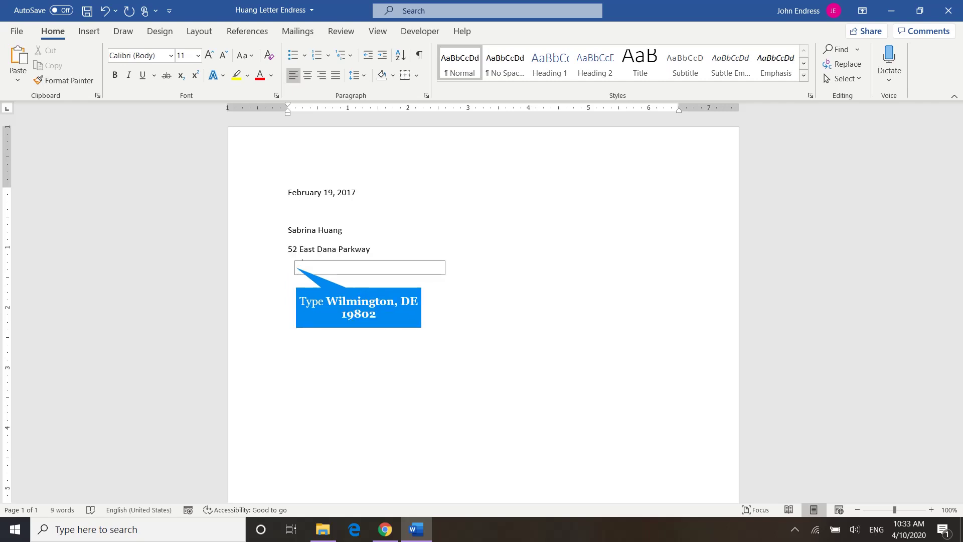
pyautogui.write('Wilmington, D')
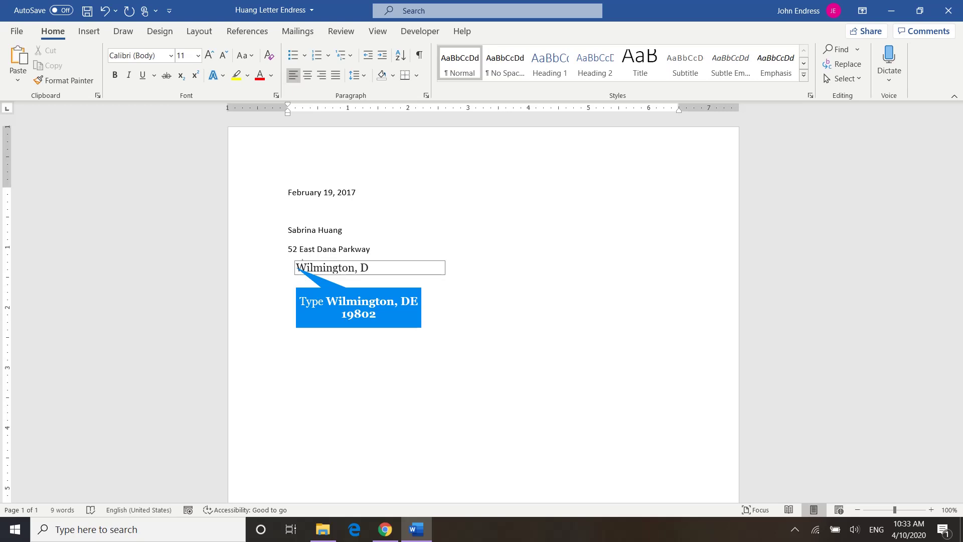
pyautogui.write('E 19802')
pyautogui.press('Return')
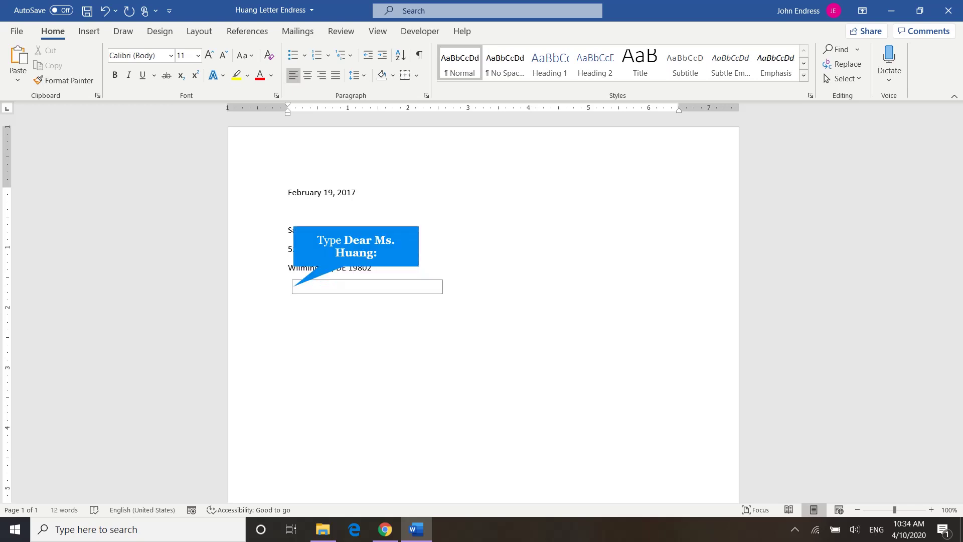
# Enter the salutation below the inside address, using "Dear Ms." and the recipient's surname.
pyautogui.write('Dear Ms. Huang')
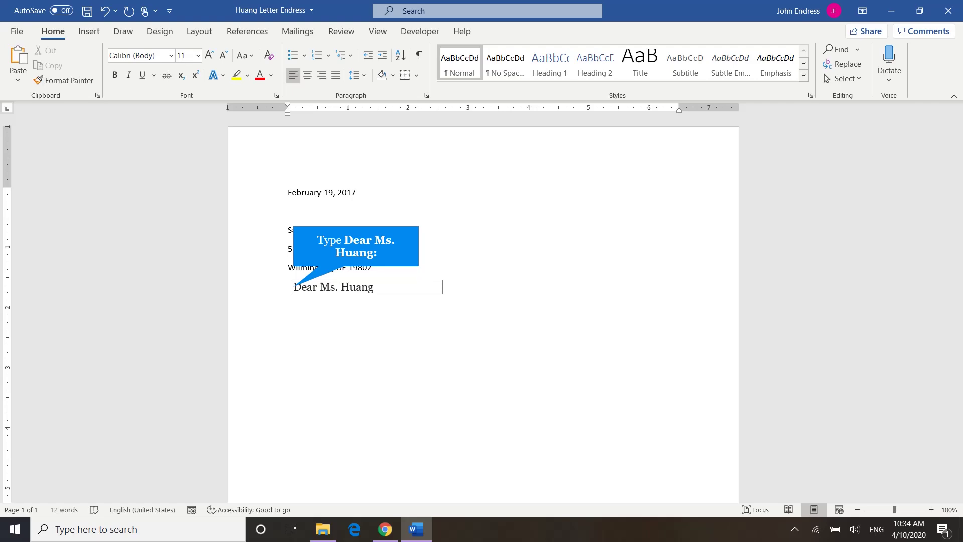